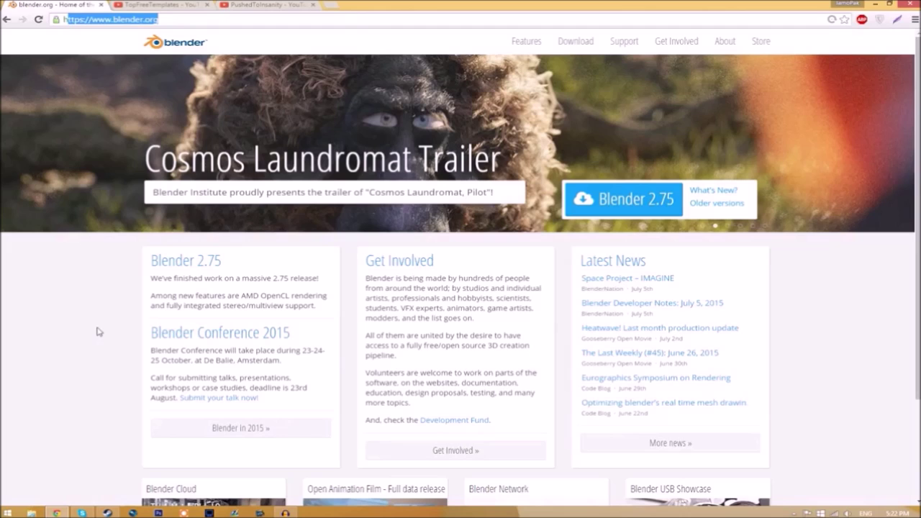
Start the Blender 2.75 for Windows download from blender.org
click(368, 213)
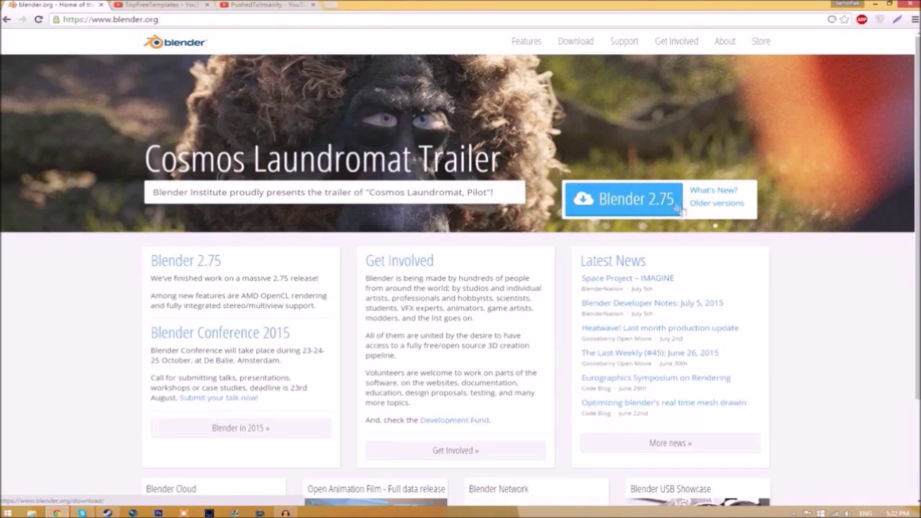
click(633, 206)
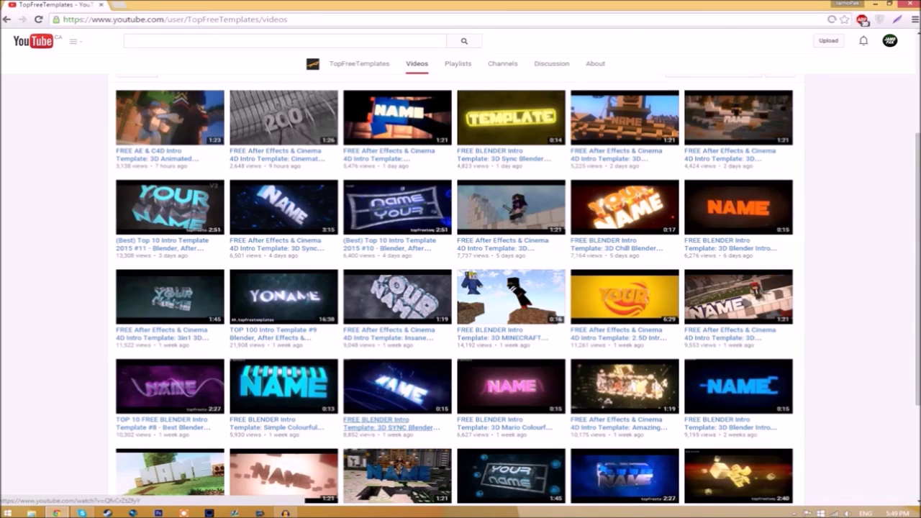
Extract the Intro Template archive to the desktop and check it holds EDIT TEXT HERE.blend
click(874, 3)
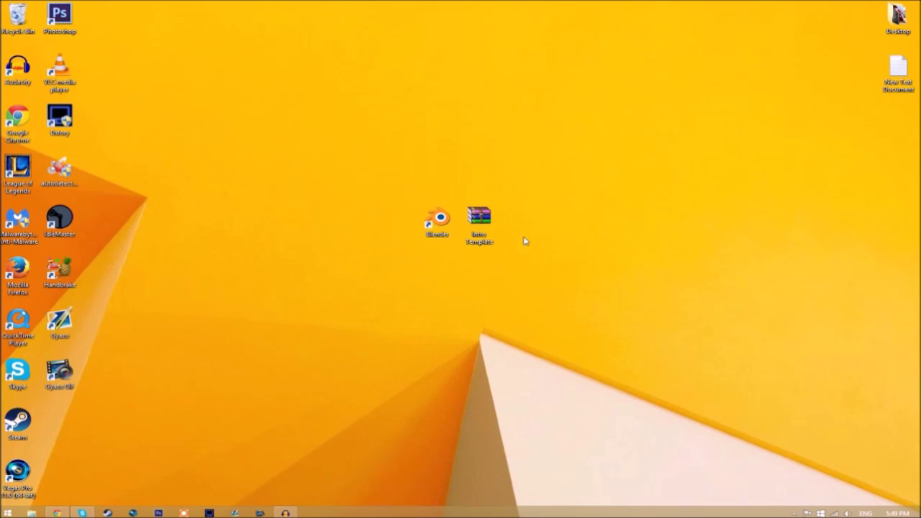
right_click(475, 216)
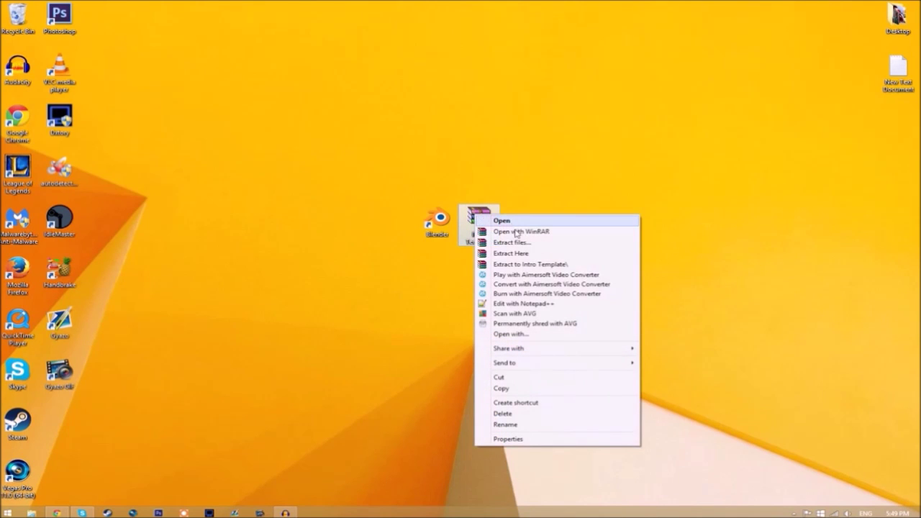
click(512, 254)
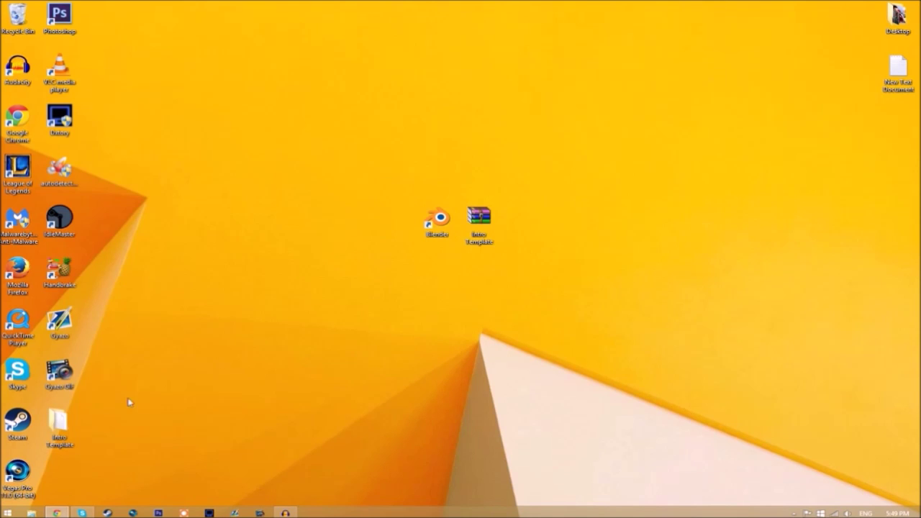
drag(60, 425, 530, 232)
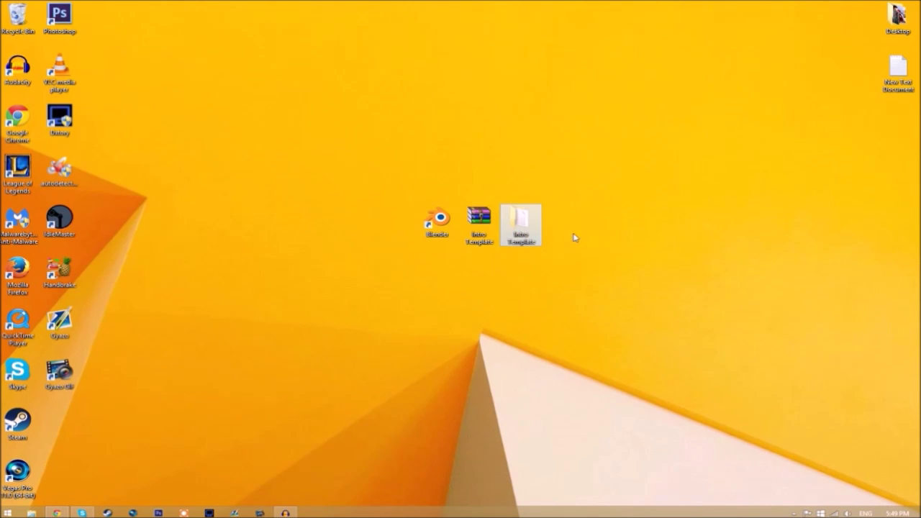
double_click(521, 224)
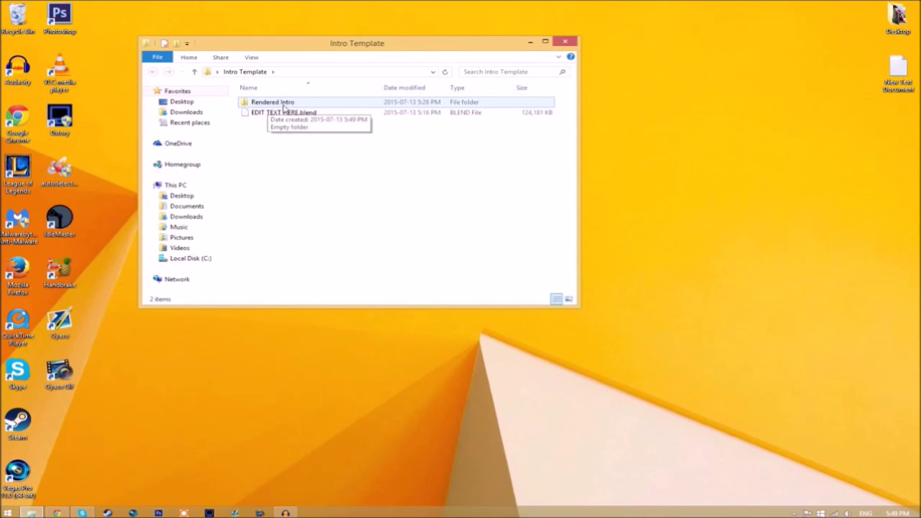
click(566, 41)
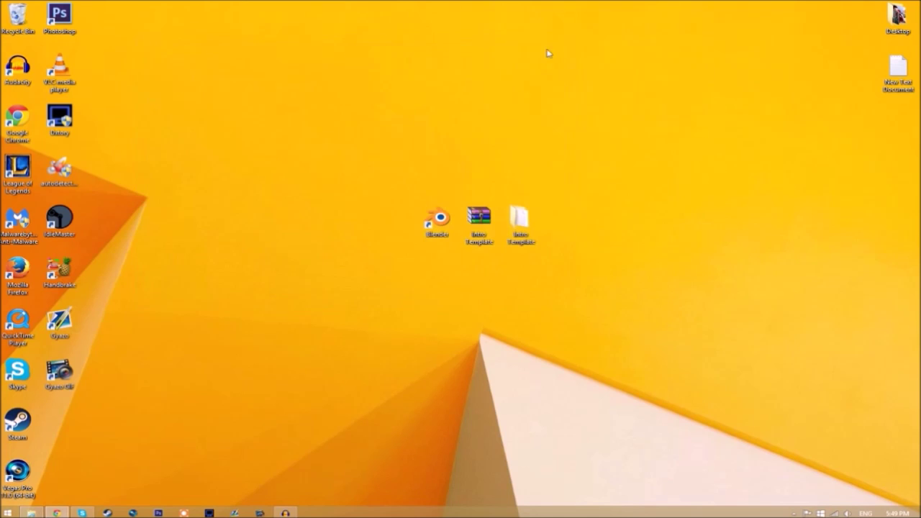
Launch Blender and open the EDIT TEXT HERE.blend template from the Intro Template folder
double_click(439, 220)
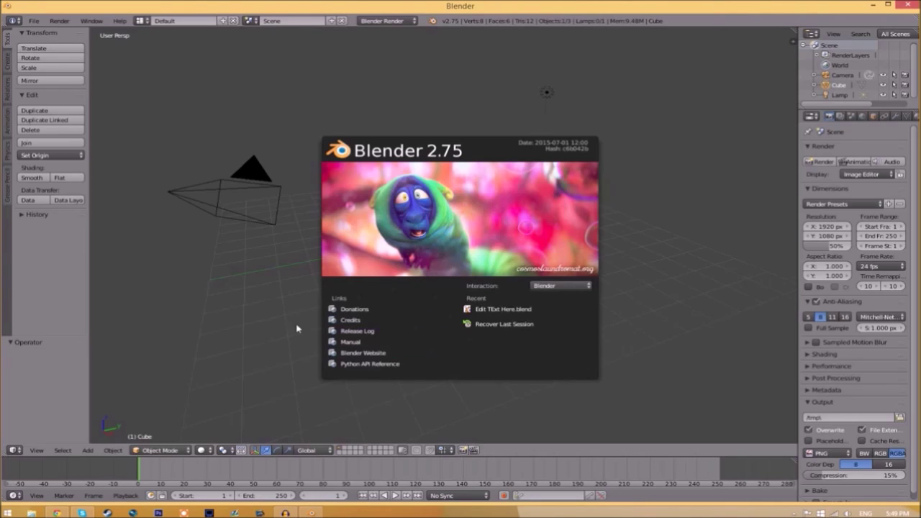
click(33, 21)
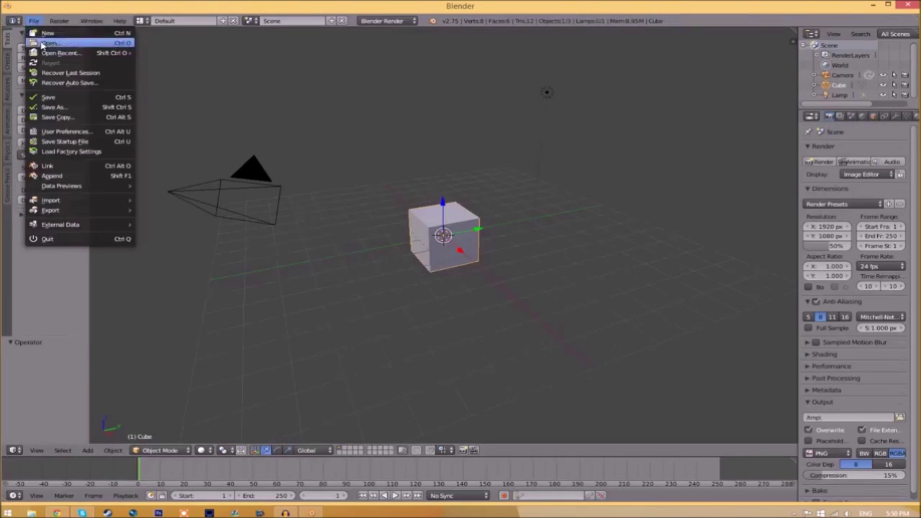
click(49, 43)
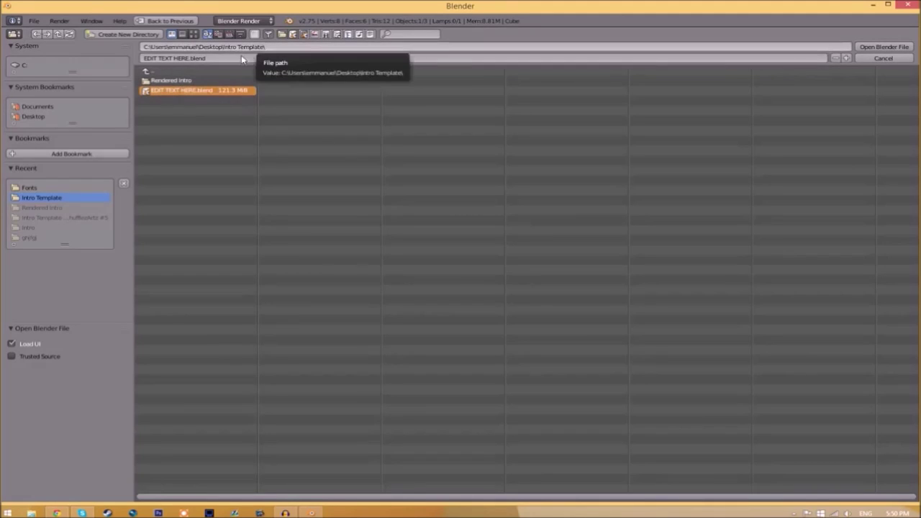
click(883, 47)
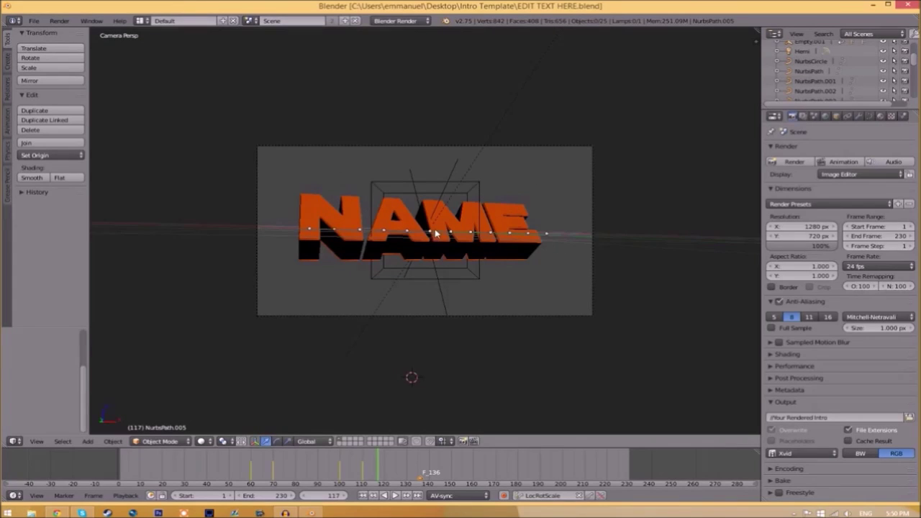
Change the orange 3D text from NAME to TFT
right_click(443, 238)
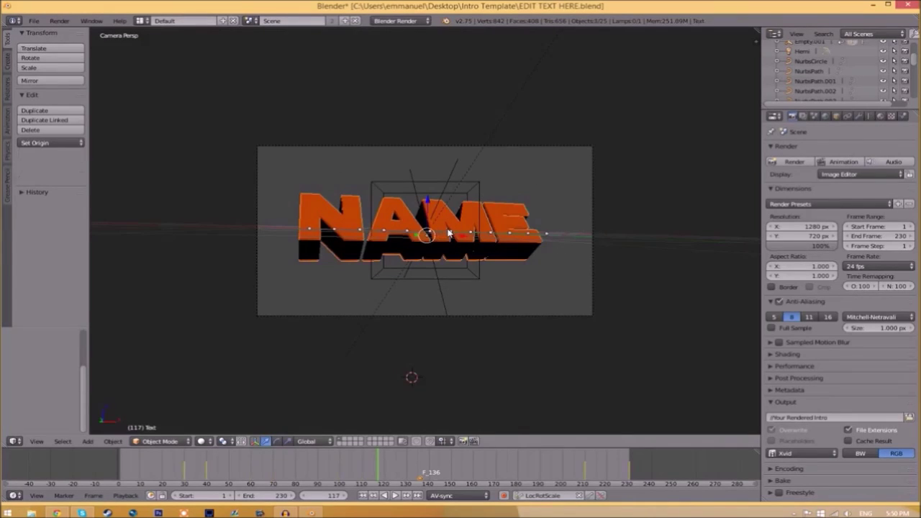
key(Tab)
key(BackSpace)
key(BackSpace)
key(BackSpace)
key(BackSpace)
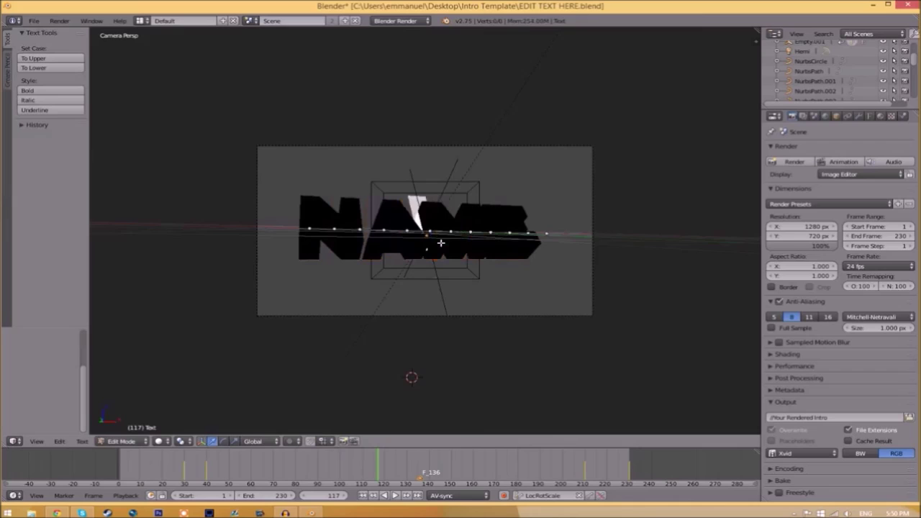
text(TEXT)
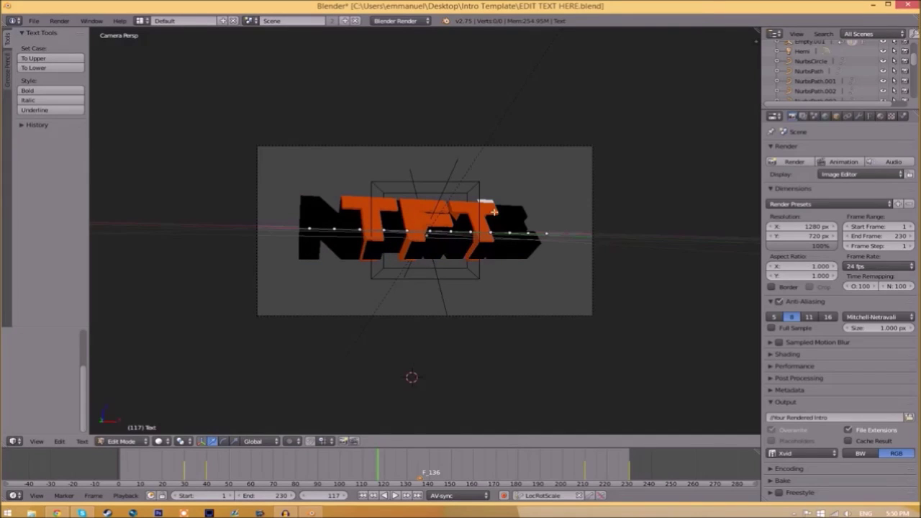
key(Tab)
Replace the black Text.001 lettering behind it with TFT
right_click(501, 246)
key(Tab)
key(BackSpace)
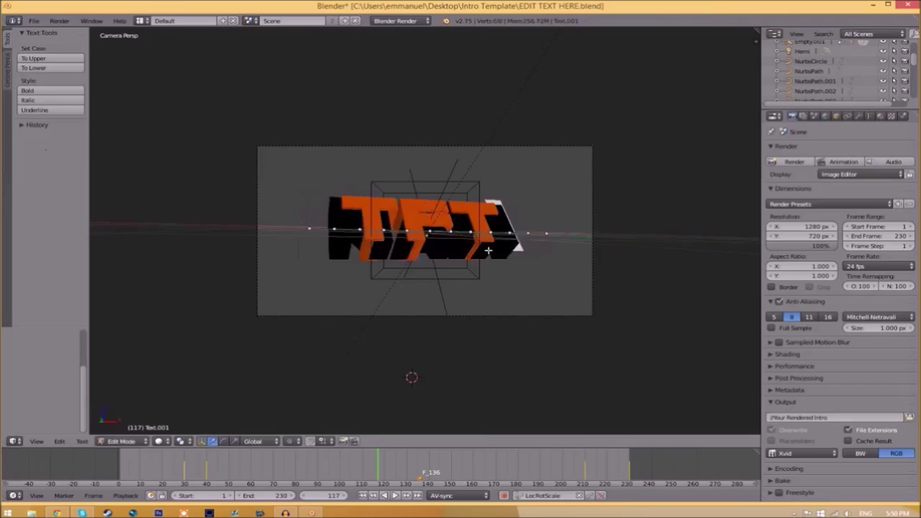
key(BackSpace)
key(BackSpace)
key(BackSpace)
key(Tab)
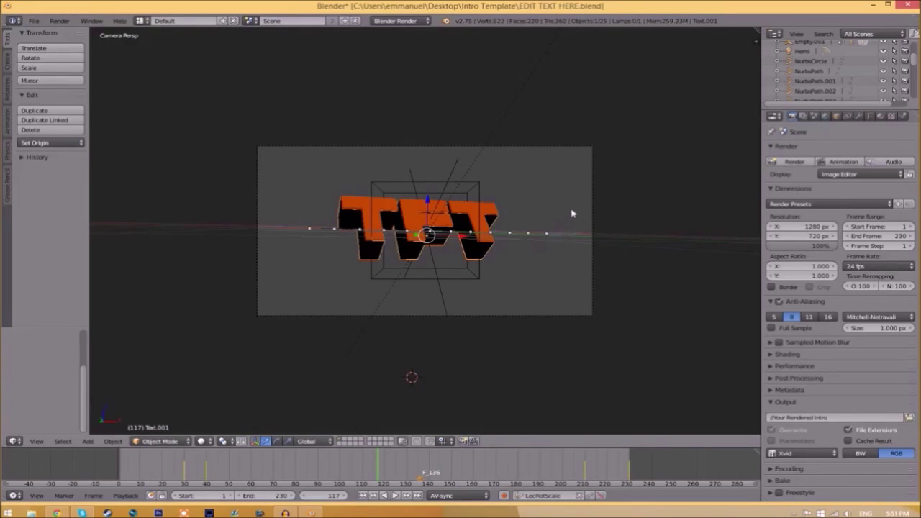
Load Space Comics.ttf from C:\Windows\Fonts as the first text object's regular font
click(869, 116)
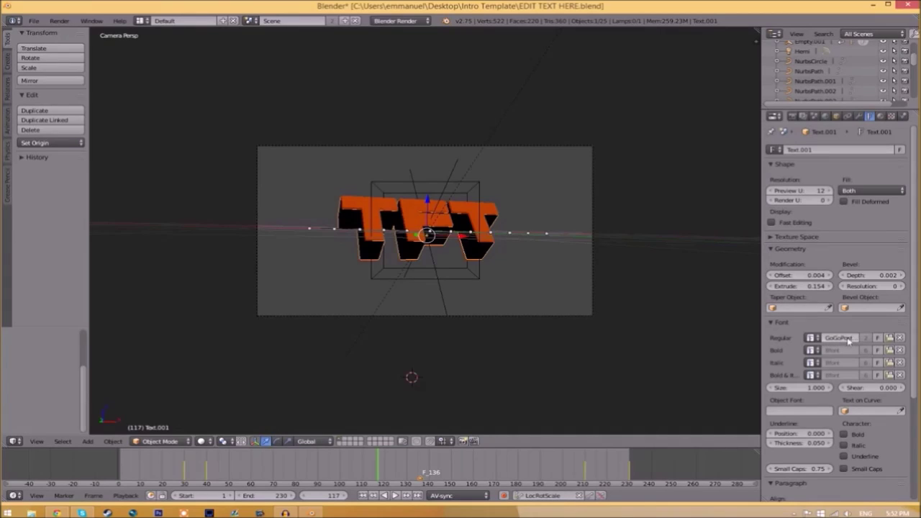
click(890, 337)
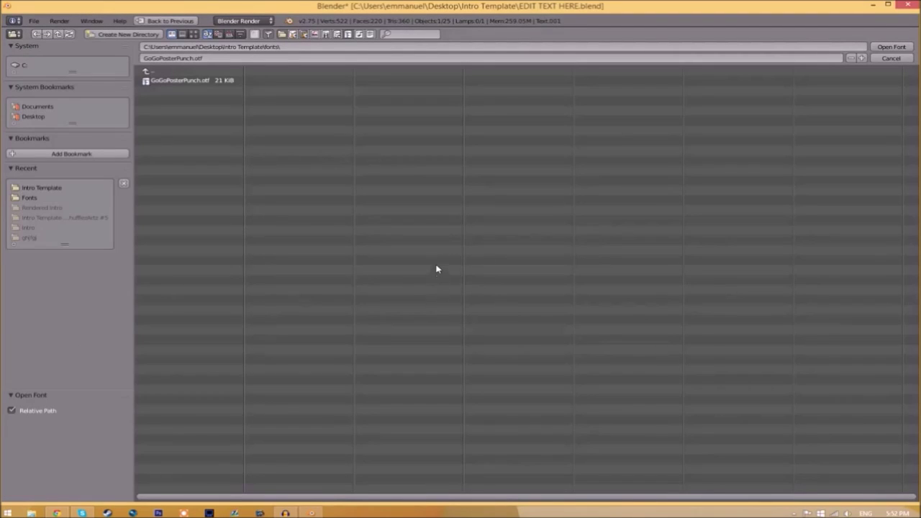
click(24, 64)
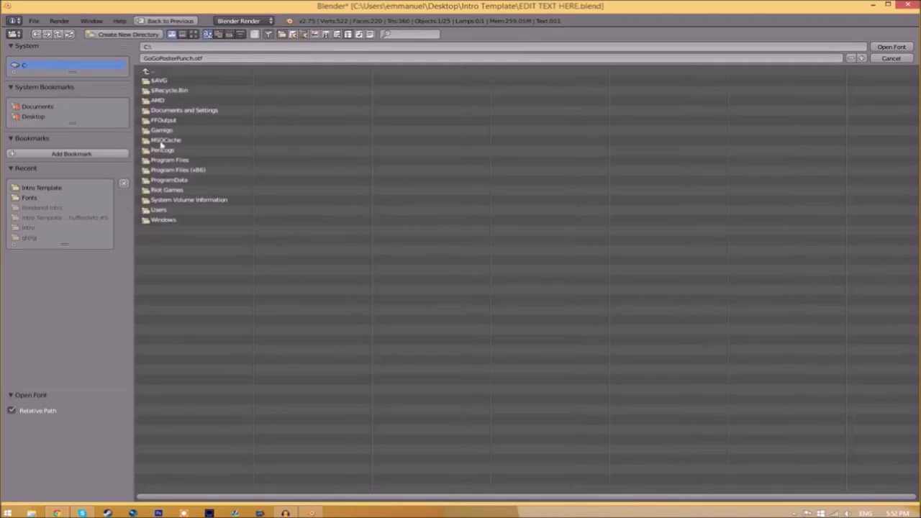
click(165, 219)
click(160, 267)
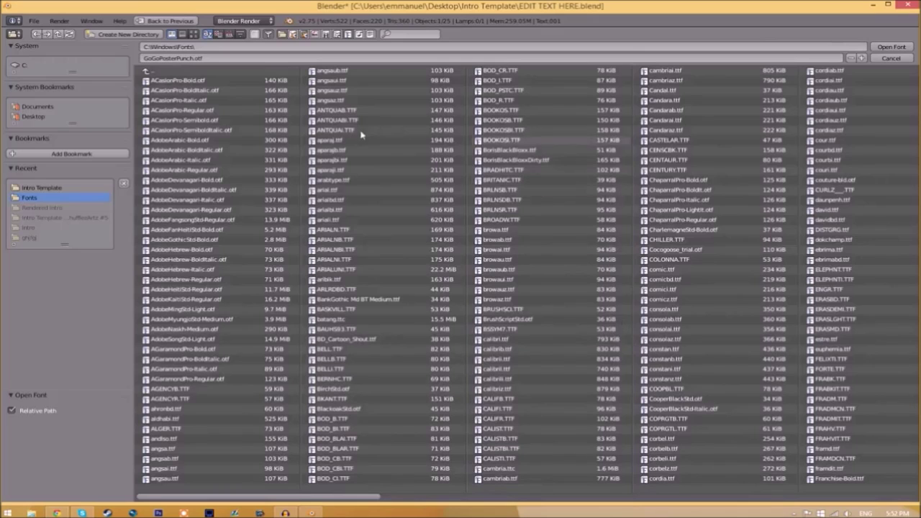
drag(260, 498, 814, 488)
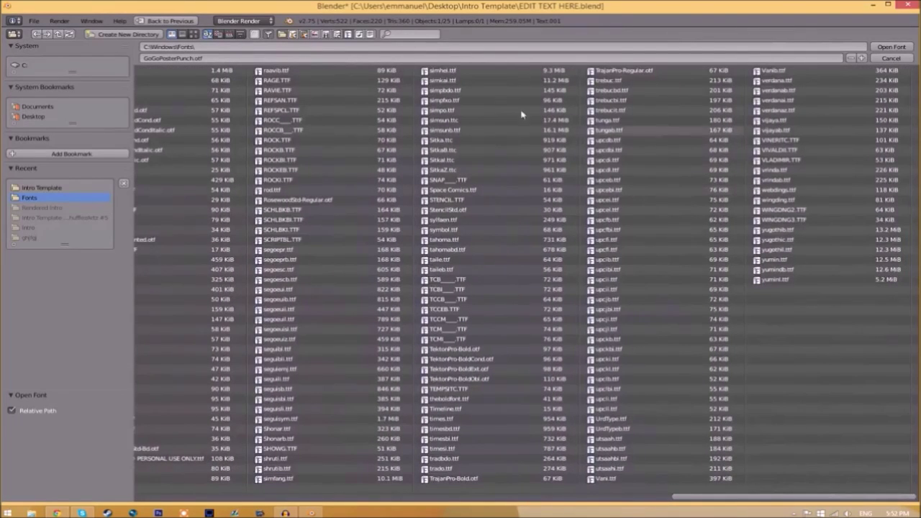
click(461, 191)
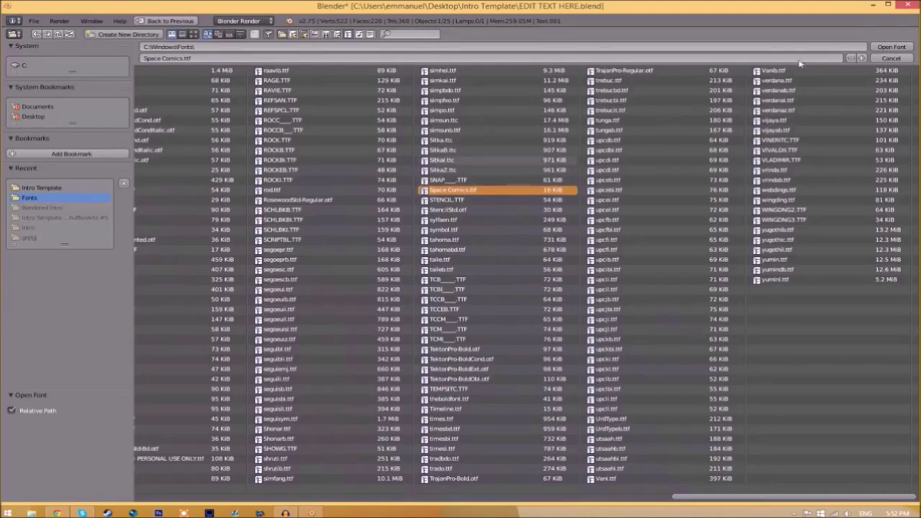
click(890, 47)
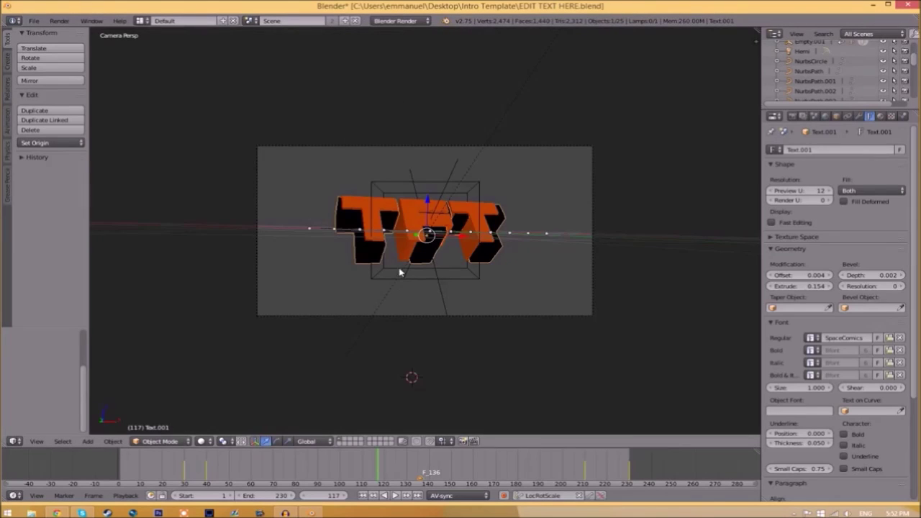
Give the other text object, Text, the same Space Comics font
right_click(412, 225)
click(890, 337)
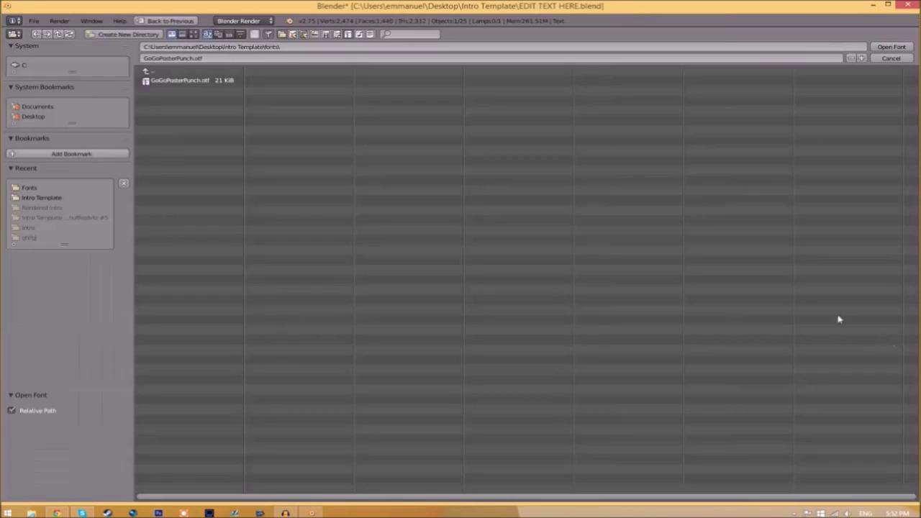
click(28, 67)
click(163, 219)
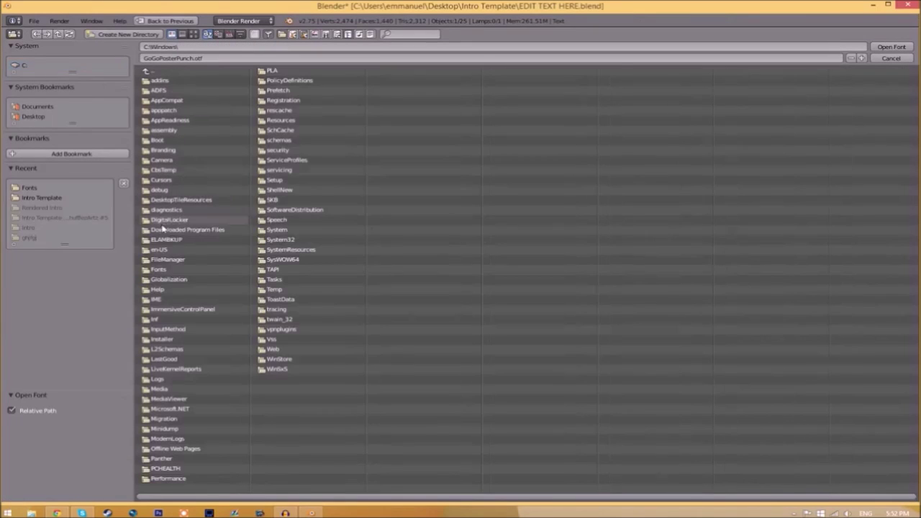
click(172, 267)
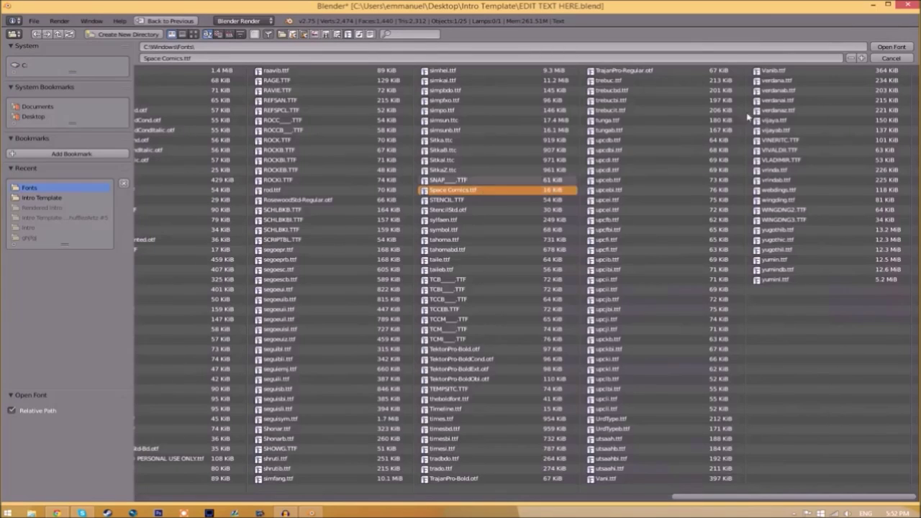
click(569, 189)
click(889, 46)
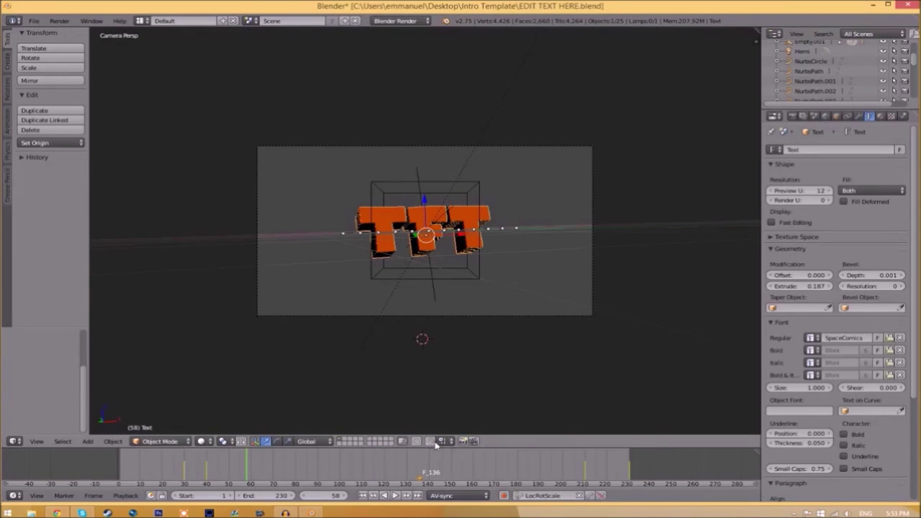
Set the render output format to MPEG with MPEG-4 encoding
click(793, 116)
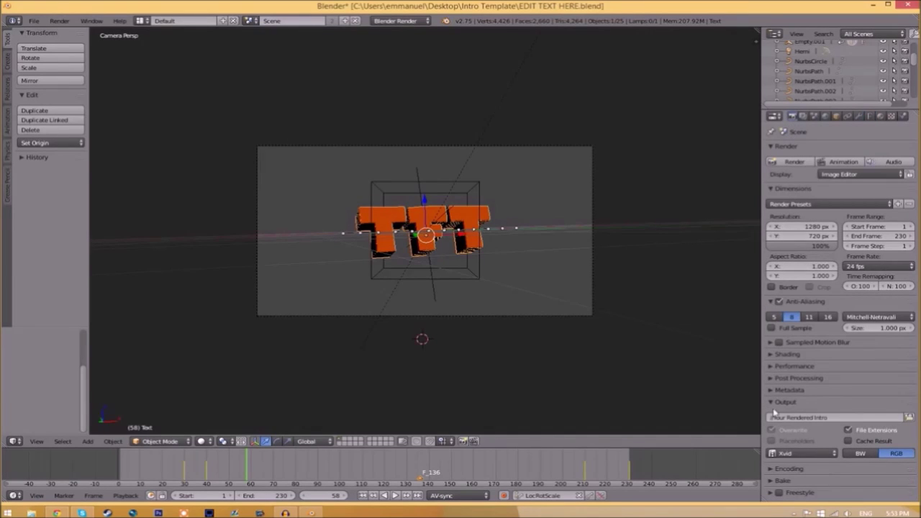
click(812, 454)
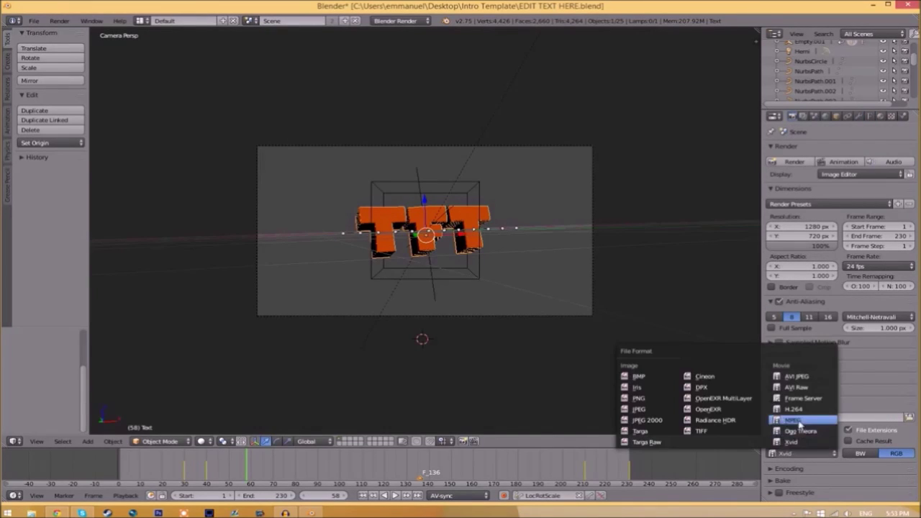
click(802, 421)
click(776, 469)
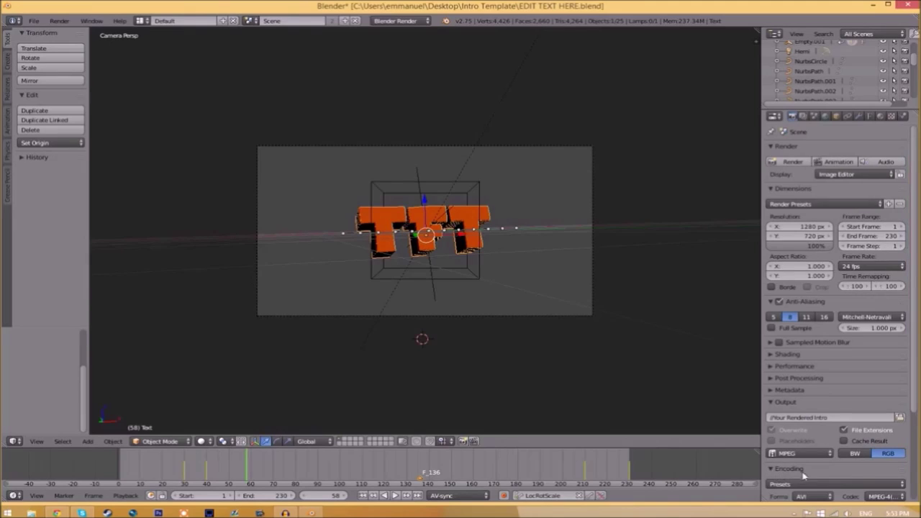
scroll(914, 404, down, 2)
scroll(913, 404, down, 2)
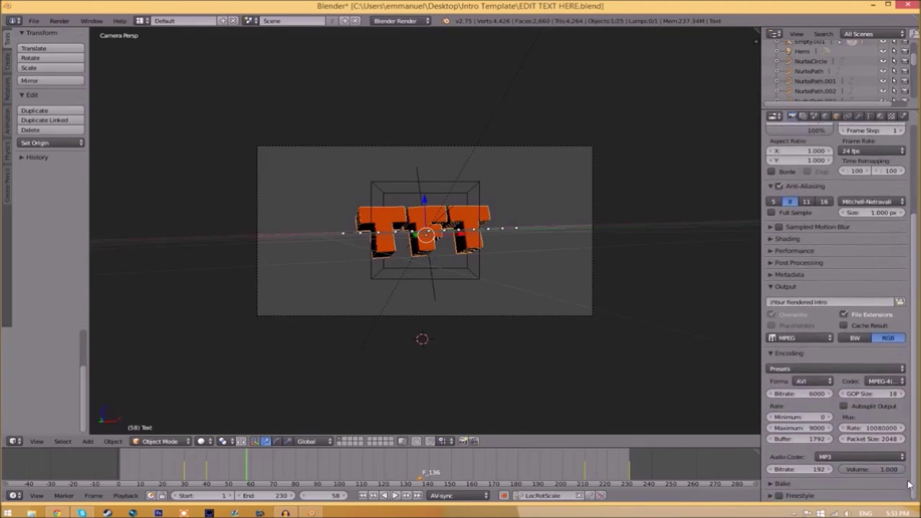
click(805, 383)
click(810, 353)
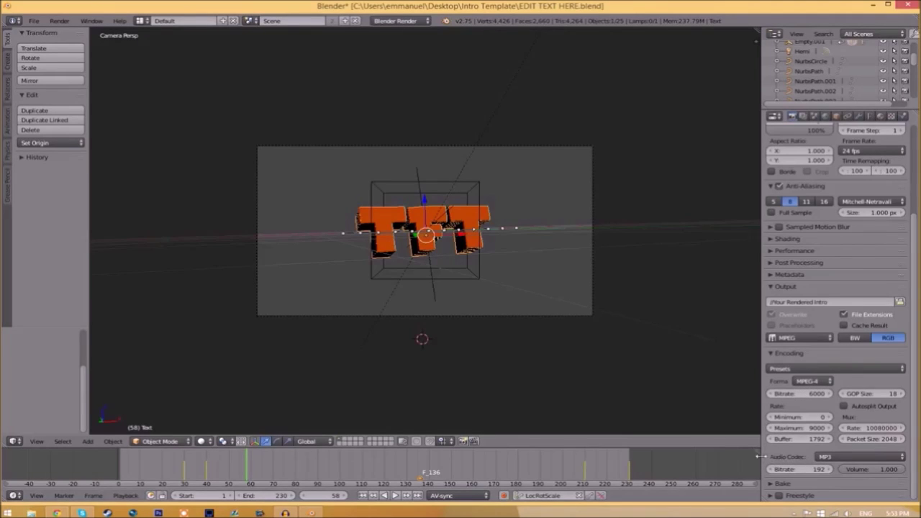
scroll(835, 432, up, 1)
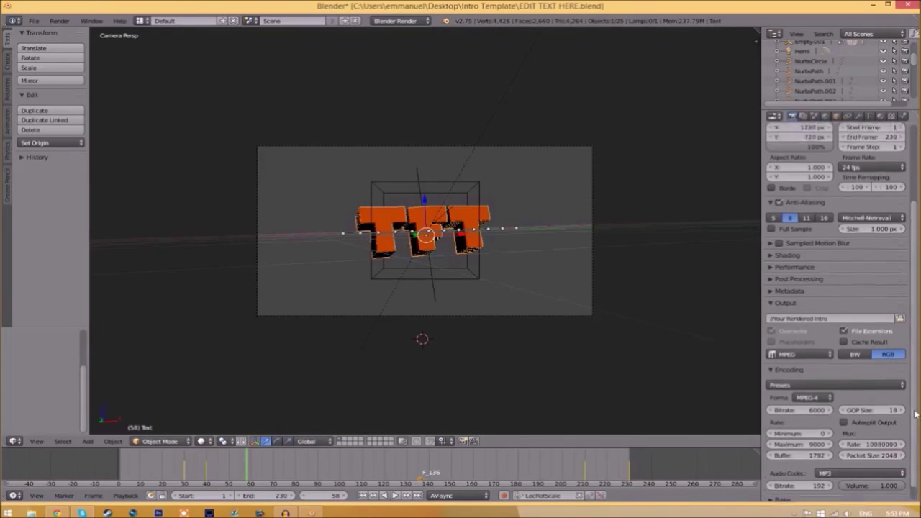
scroll(835, 432, up, 4)
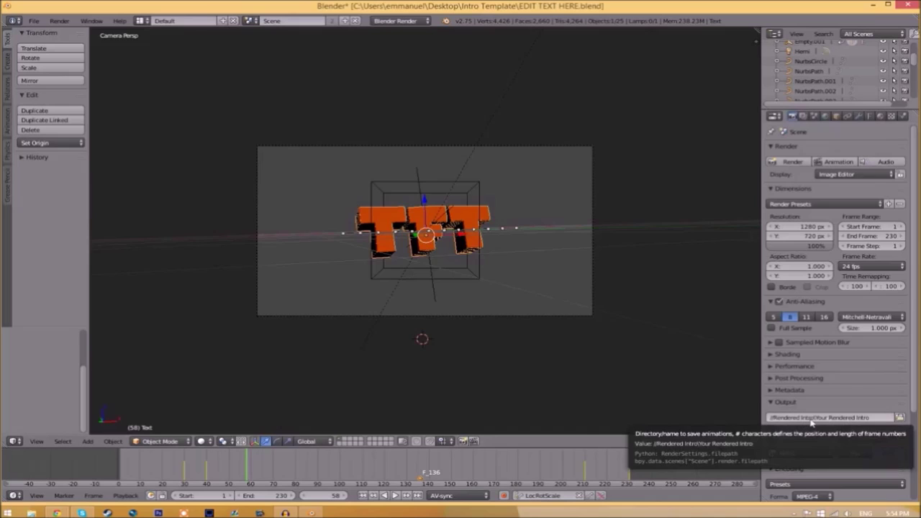
Save the render to the Rendered Intro folder under the name INTRO TEMPLATE
click(901, 418)
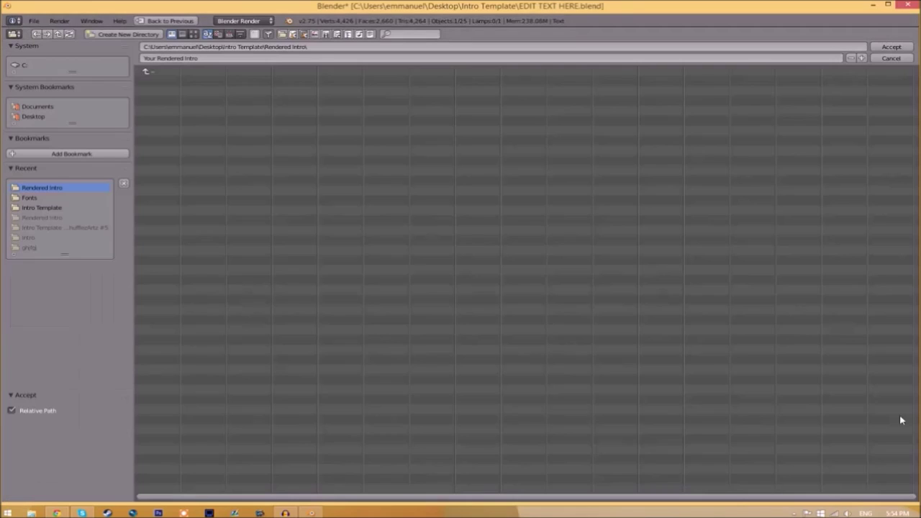
key(BackSpace)
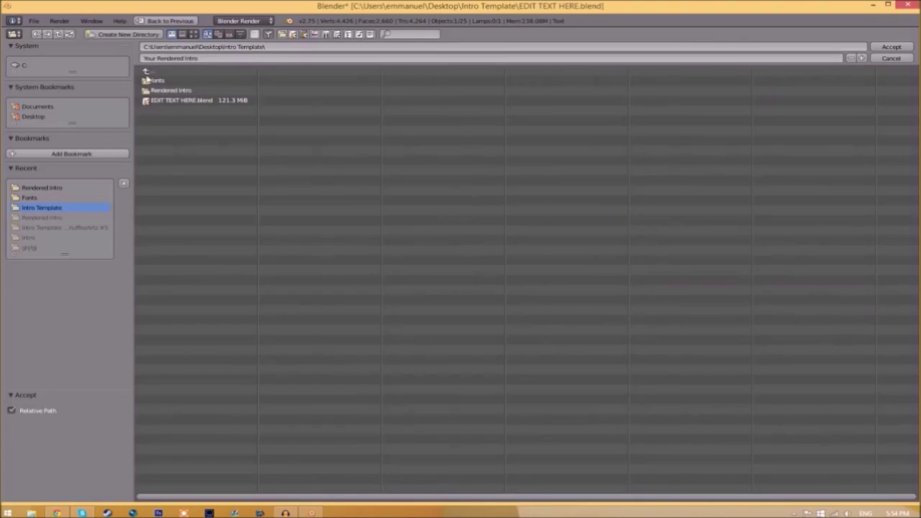
click(187, 92)
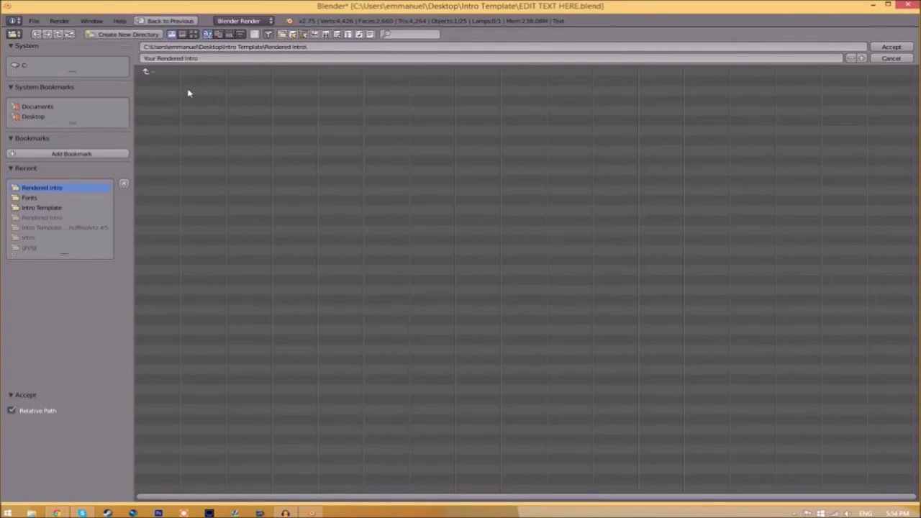
click(205, 58)
text(INTRO TEMPLATE)
click(891, 46)
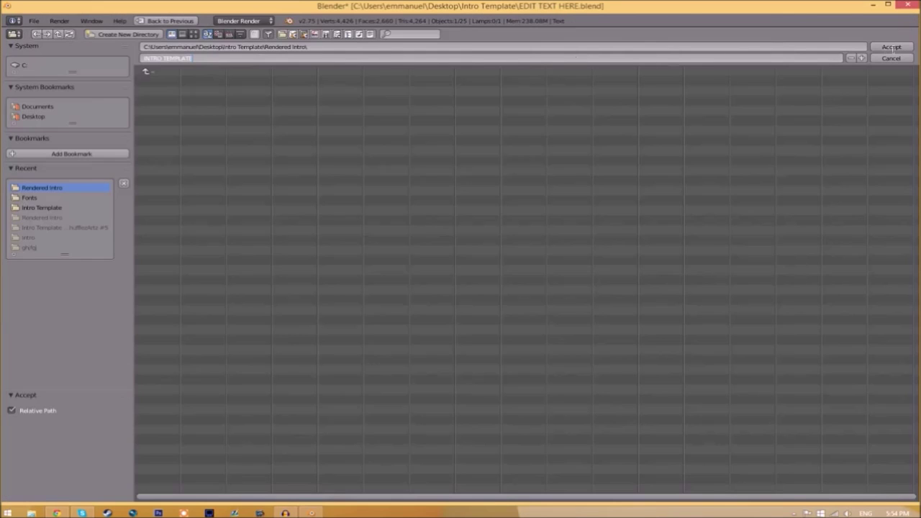
Render the full TFT intro animation using Render Animation
click(892, 47)
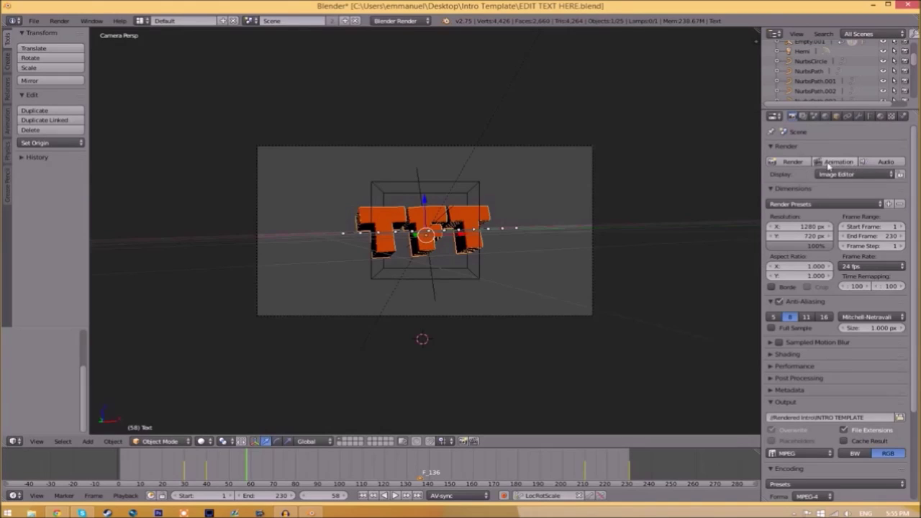
click(59, 20)
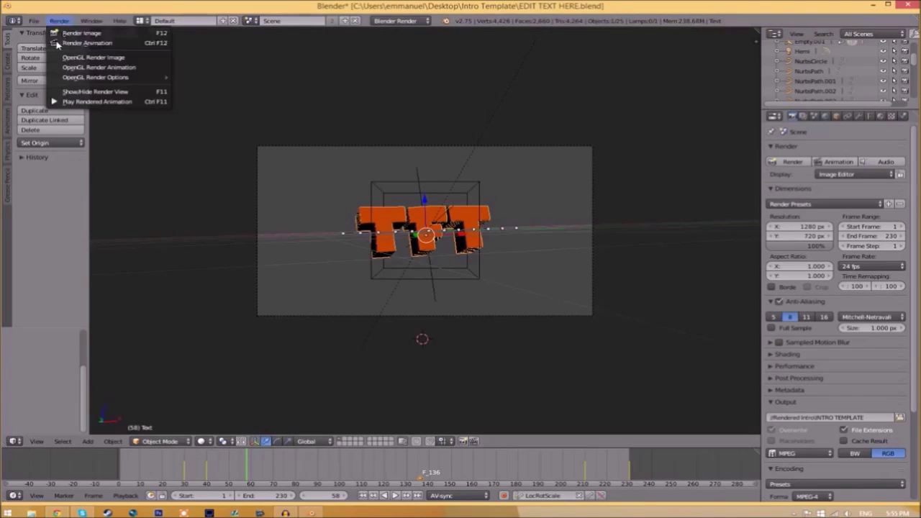
click(68, 44)
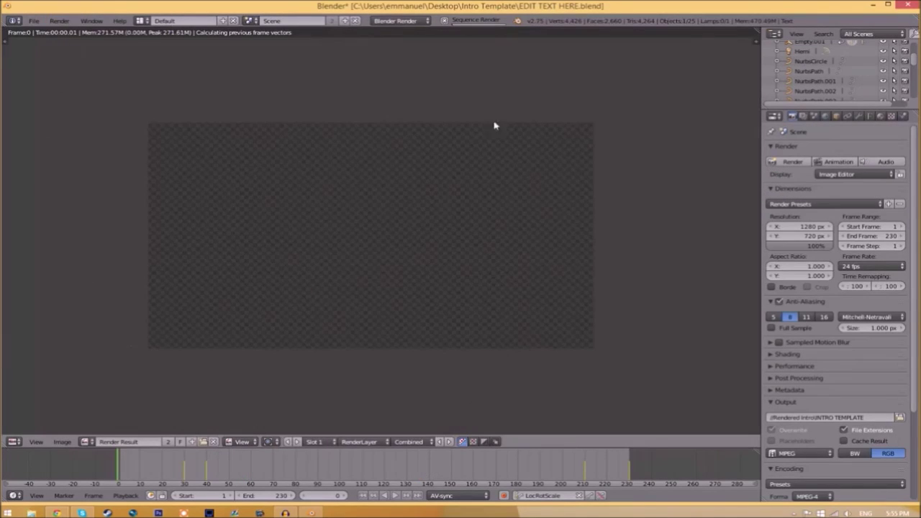